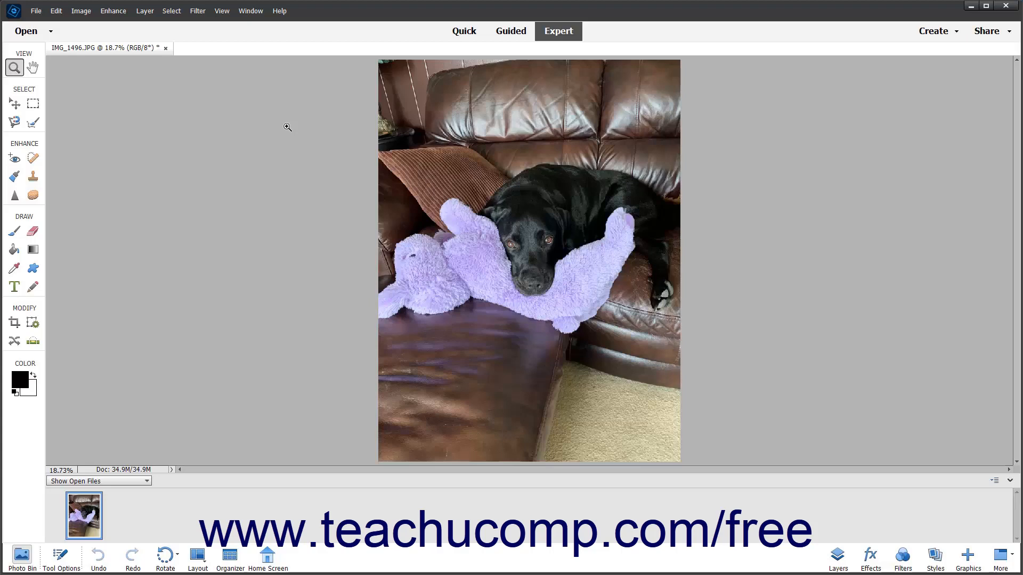
# Open the dog photo in the Moving Overlays workspace with the Hand tool active.
pyautogui.click(120, 17)
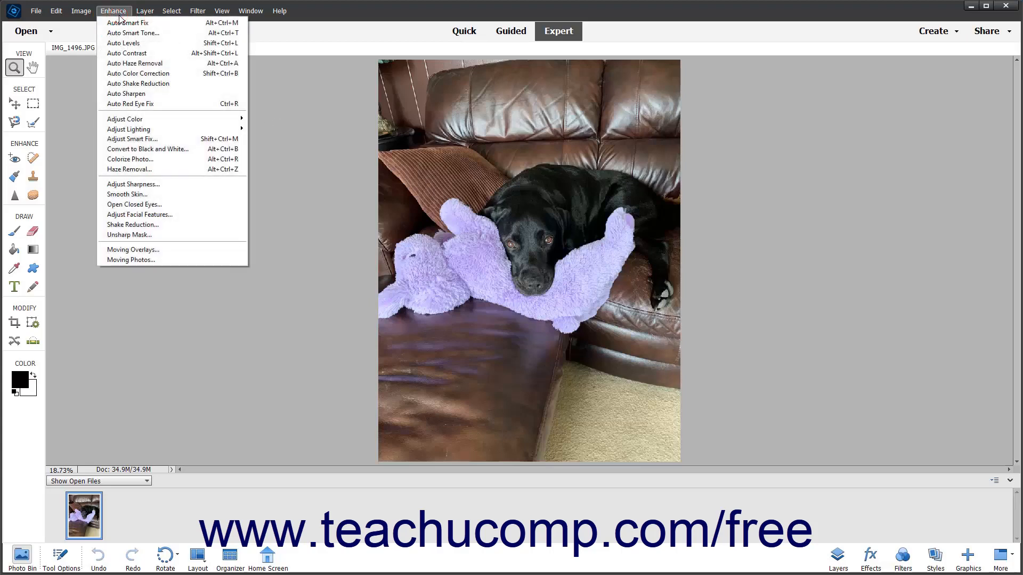
pyautogui.click(171, 253)
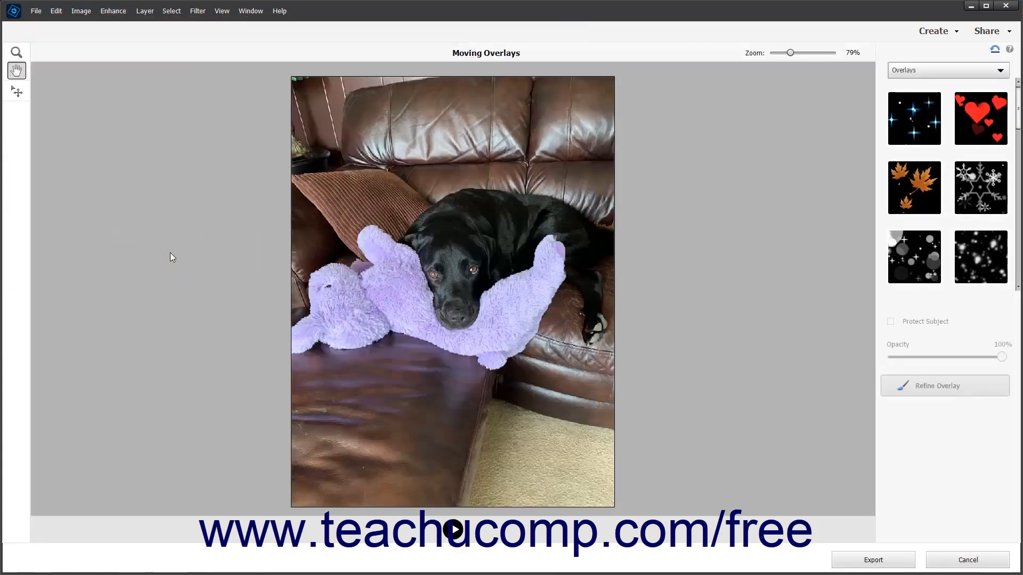
pyautogui.click(20, 53)
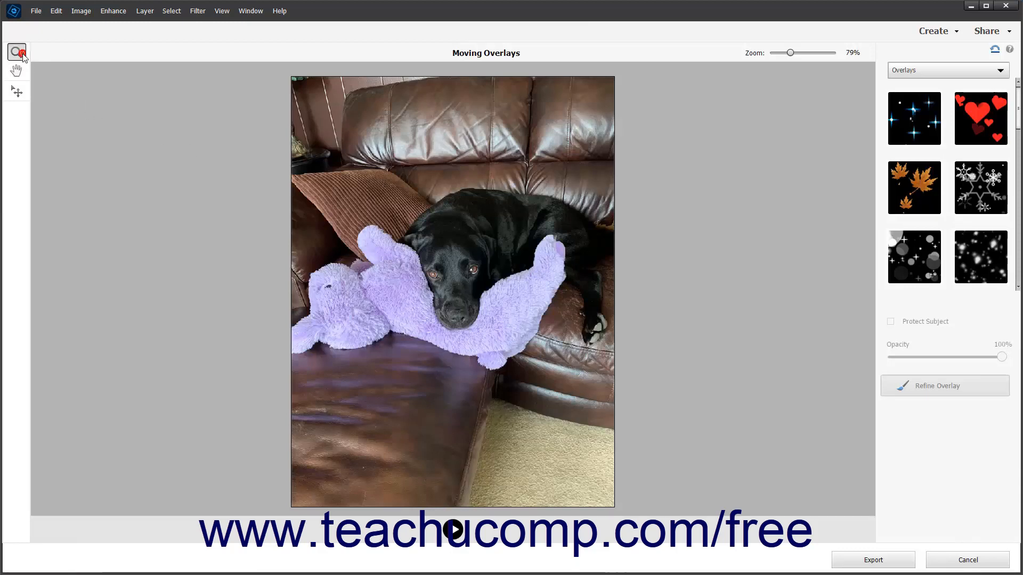
pyautogui.click(17, 75)
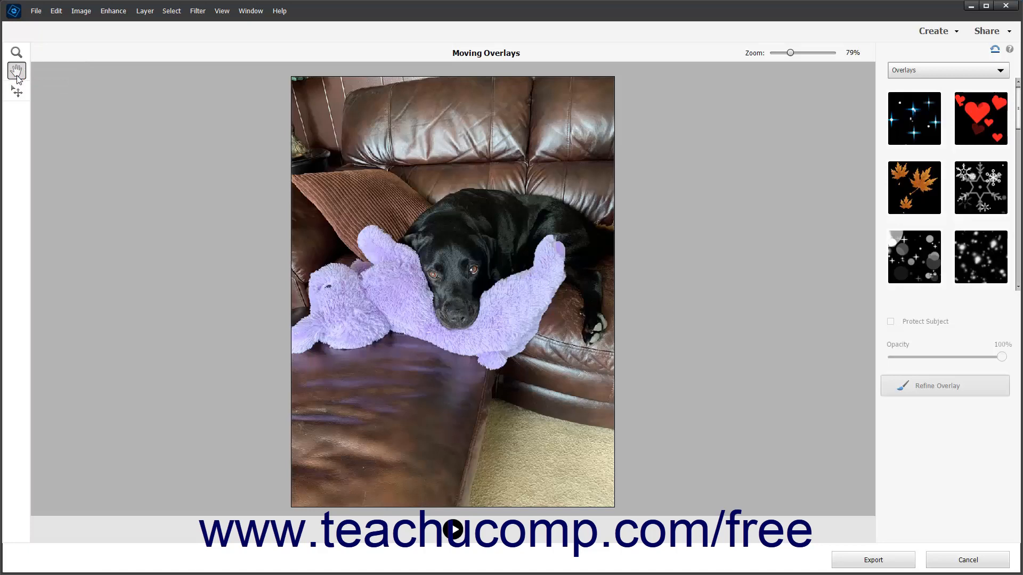
pyautogui.click(729, 51)
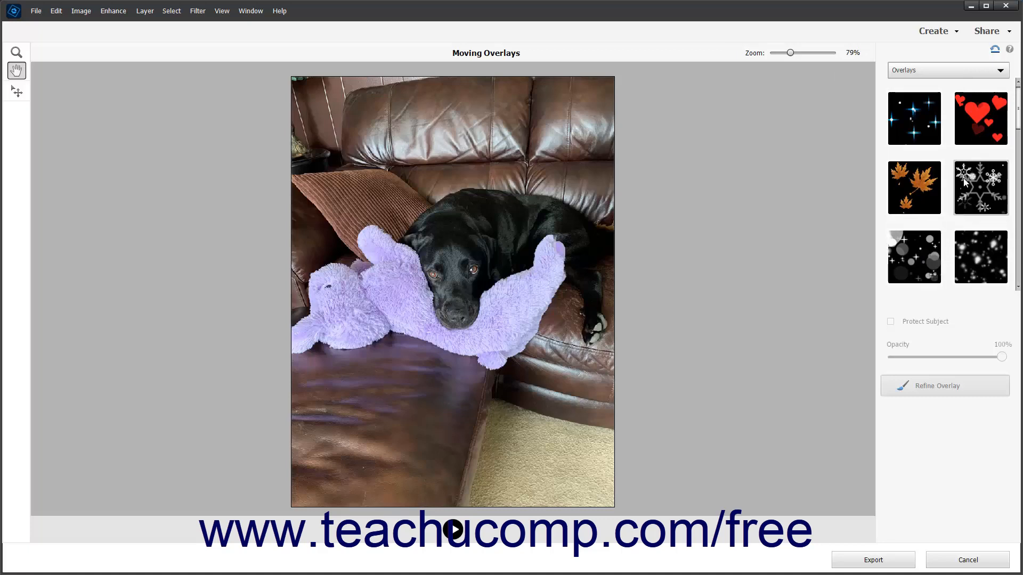
# Add the cream frame with rough black edges from the Frames category and preview its animation.
pyautogui.click(1001, 74)
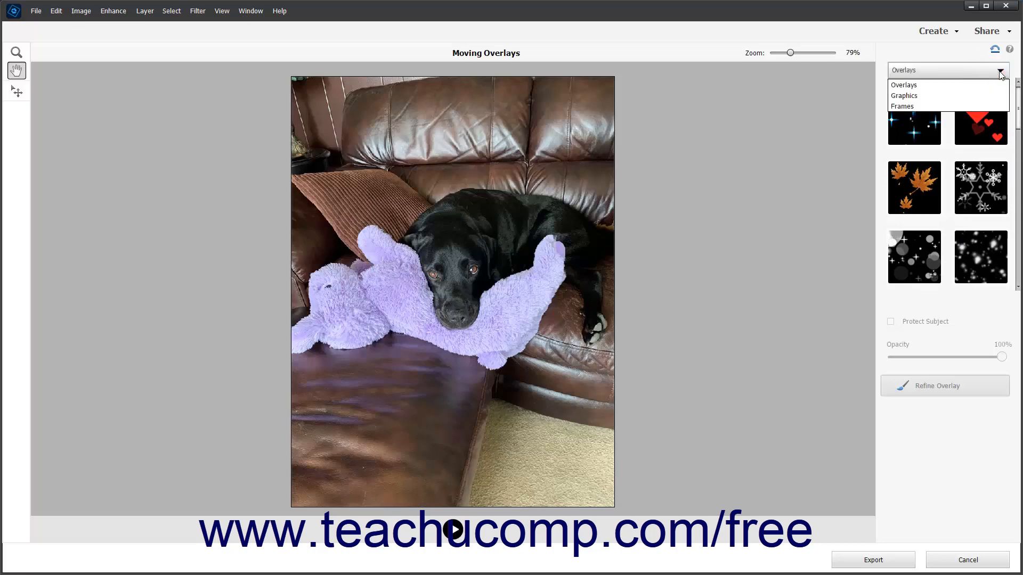
pyautogui.click(980, 104)
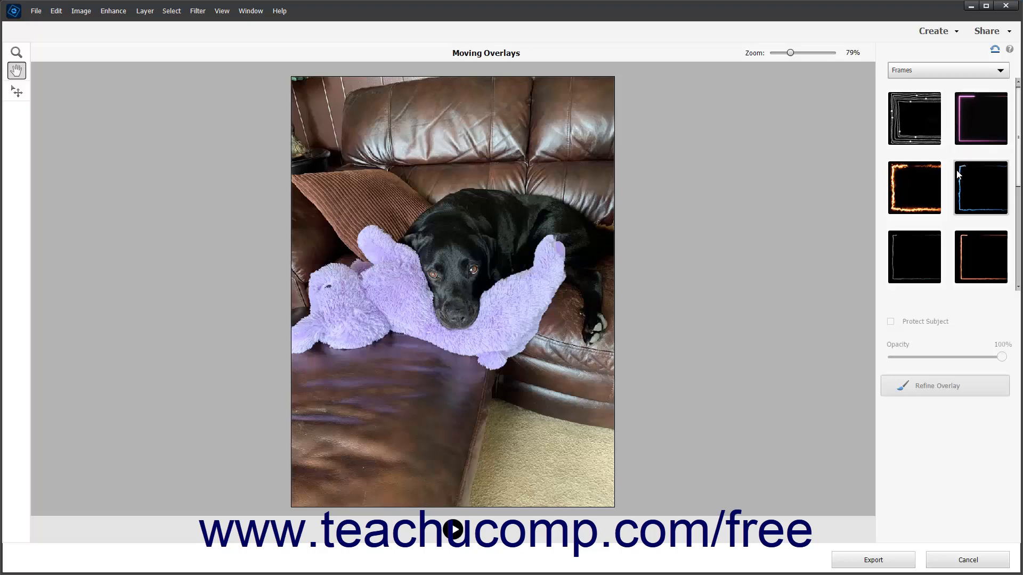
pyautogui.scroll(-5, 957, 176)
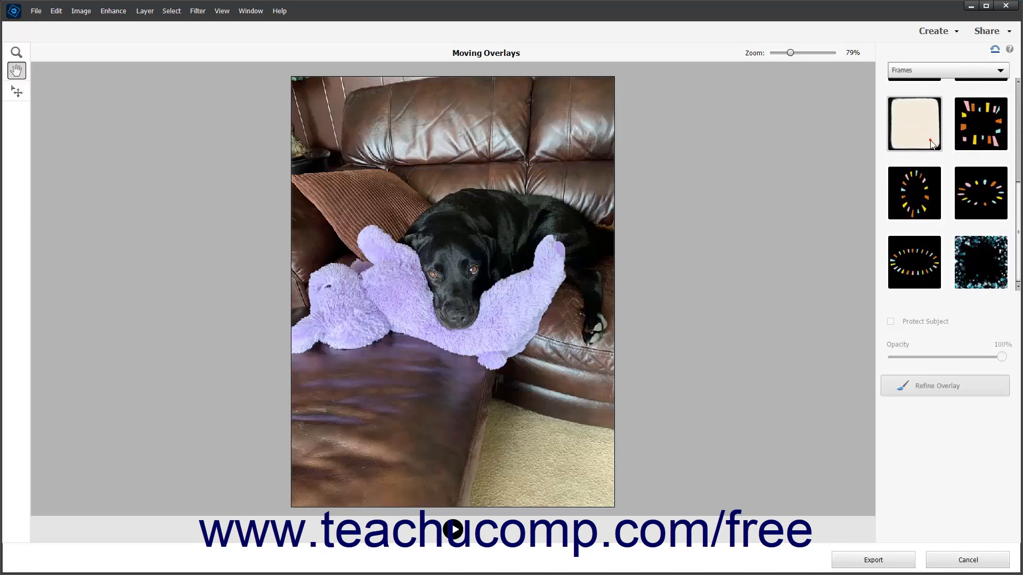
pyautogui.click(930, 141)
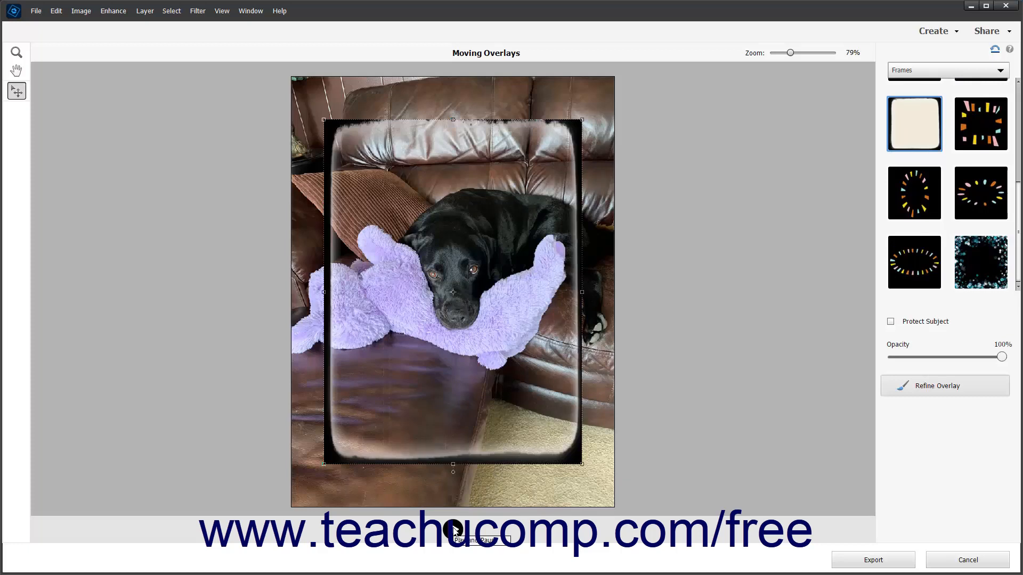
pyautogui.click(453, 529)
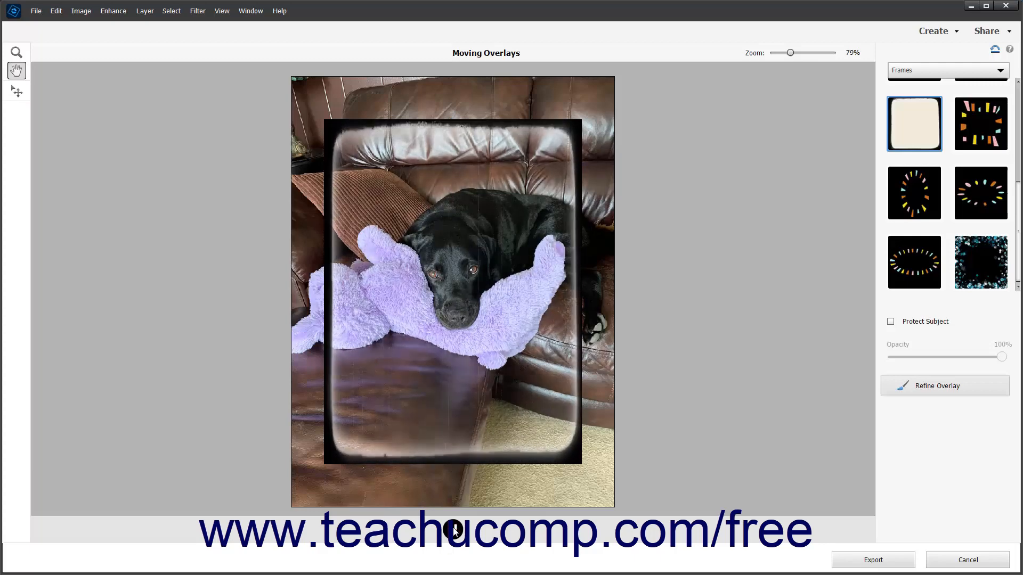
pyautogui.click(453, 530)
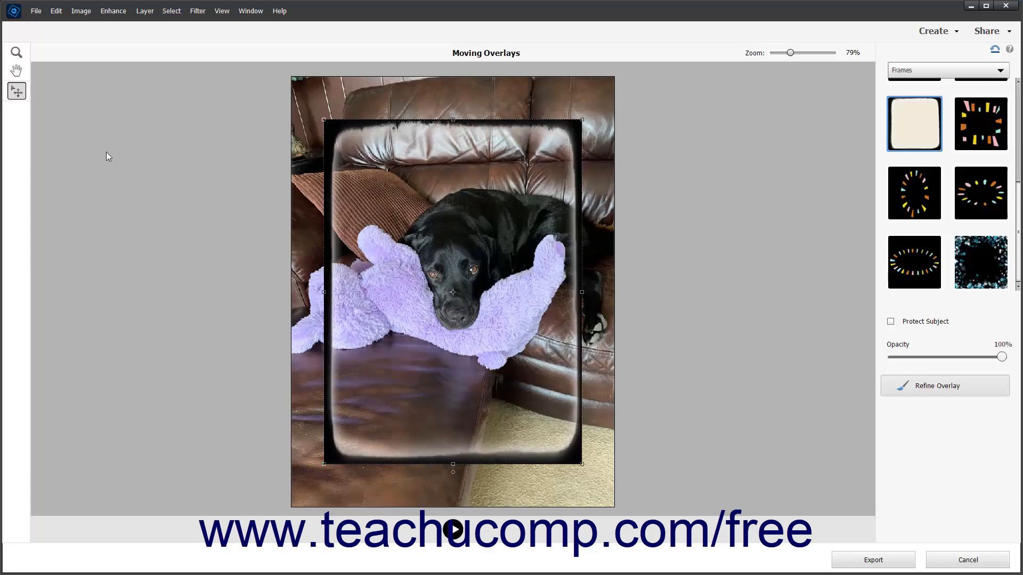
# Move the frame to the photo's upper-left corner and enlarge it to cover the whole photo.
pyautogui.click(19, 93)
pyautogui.moveTo(335, 130); pyautogui.dragTo(302, 90)
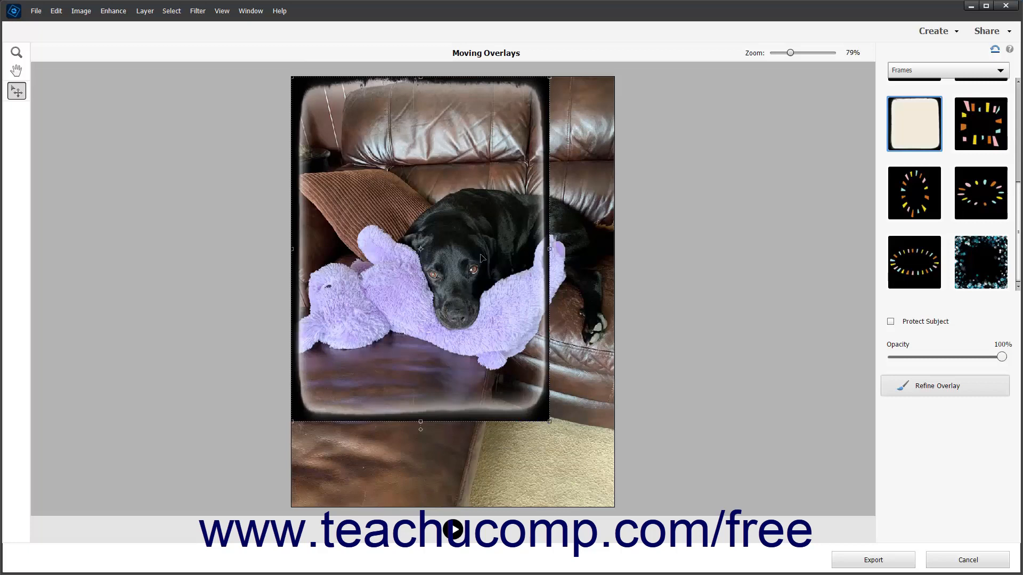
pyautogui.moveTo(549, 422); pyautogui.dragTo(610, 506)
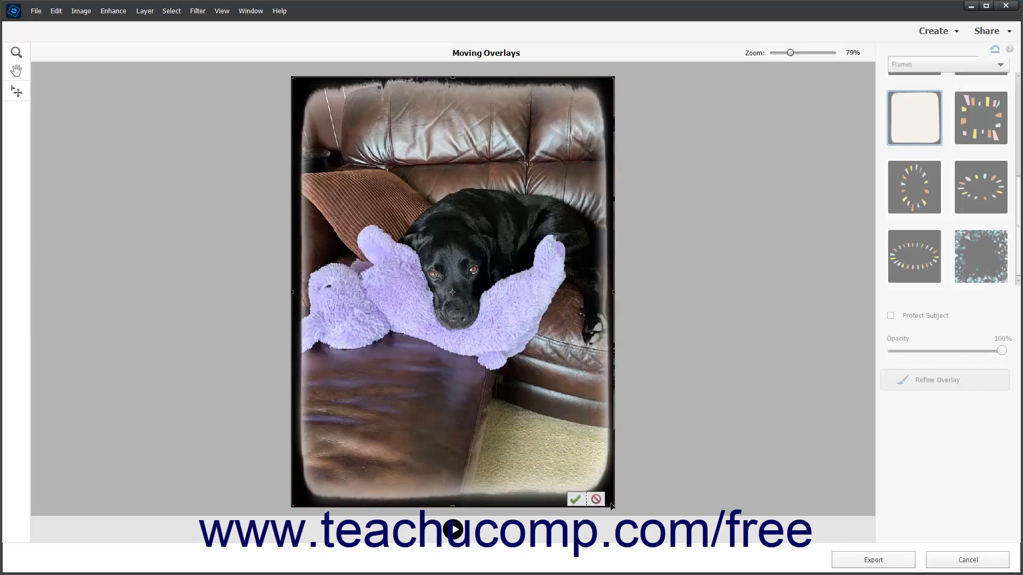
pyautogui.click(575, 499)
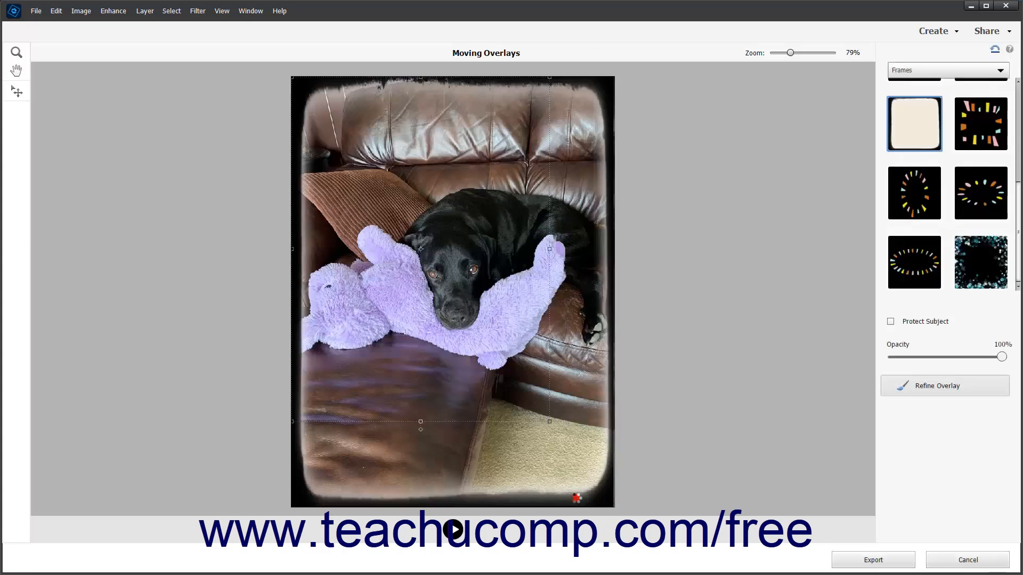
# Add the white heart graphic from the Graphics category over the dog's face and set its opacity to 61%.
pyautogui.click(941, 72)
pyautogui.click(904, 96)
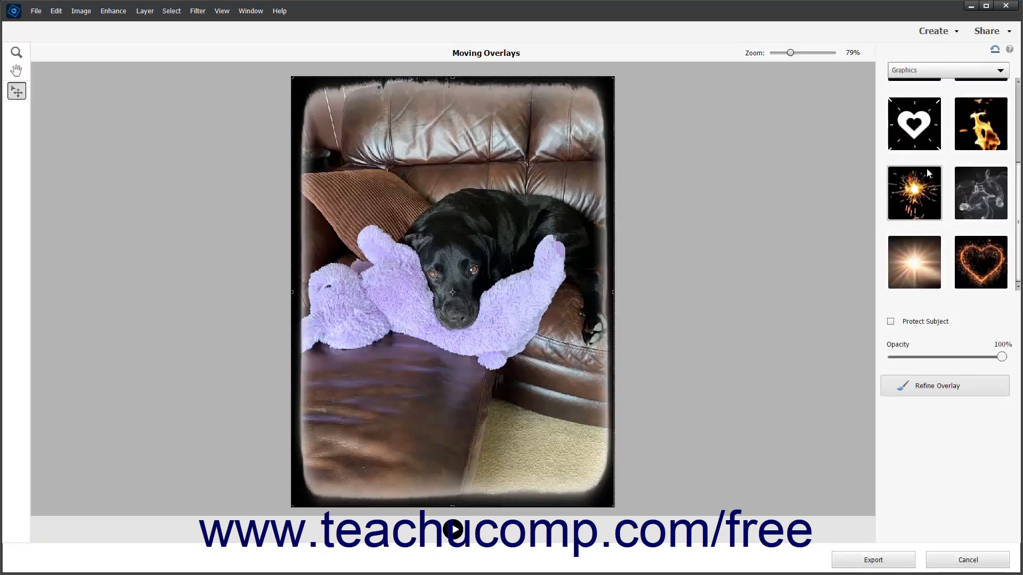
pyautogui.click(915, 128)
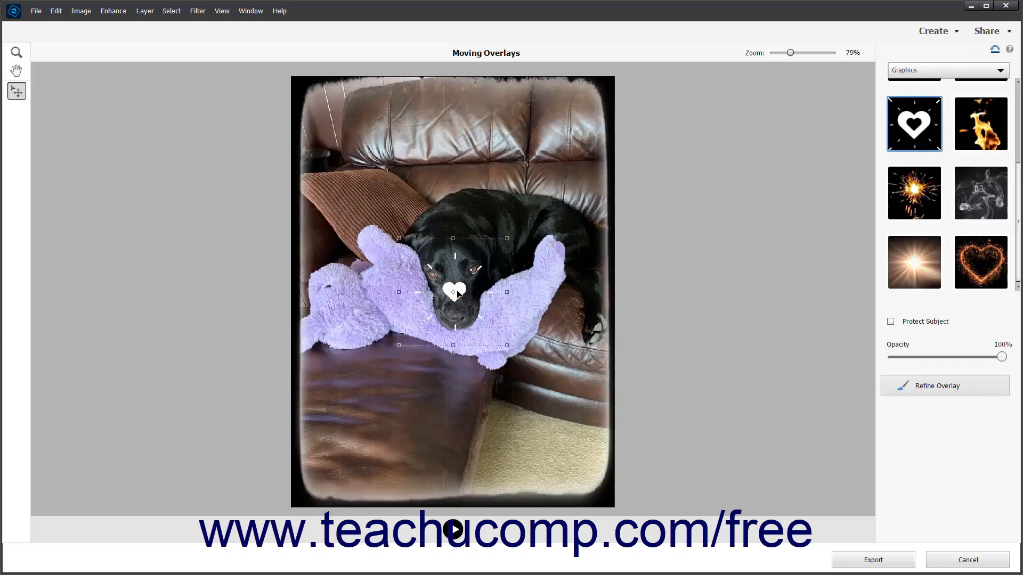
pyautogui.press('Delete')
pyautogui.click(920, 128)
pyautogui.moveTo(1001, 358); pyautogui.dragTo(959, 367)
# Add the red hearts animation from the Overlays category to the photo.
pyautogui.scroll(2, 951, 213)
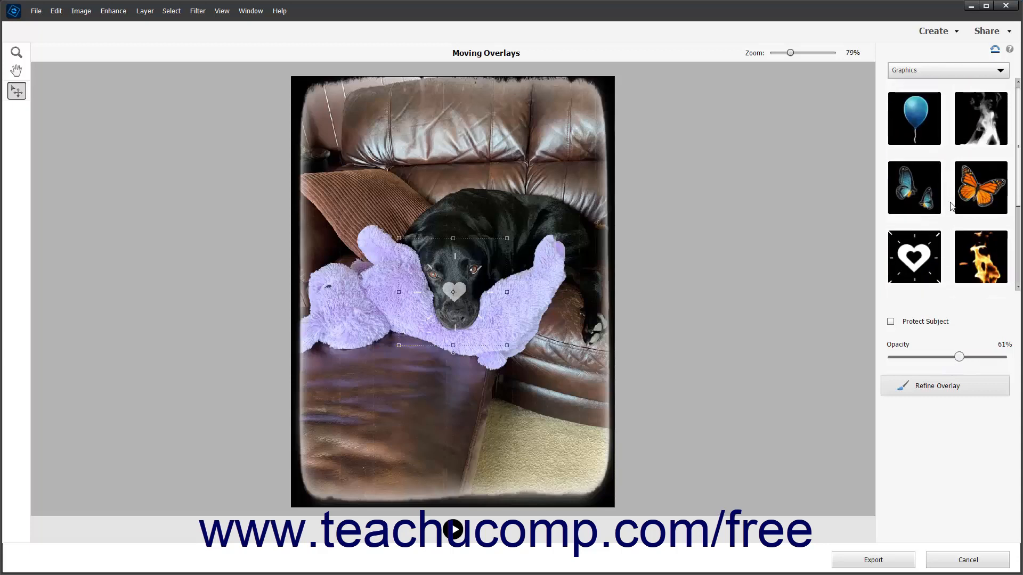
pyautogui.scroll(-2, 951, 213)
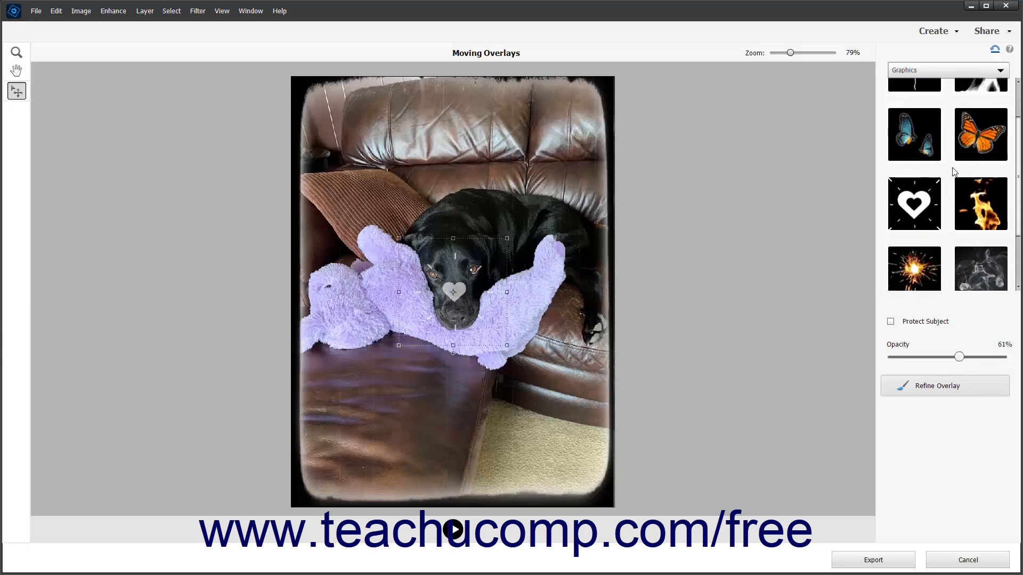
pyautogui.scroll(2, 957, 175)
pyautogui.click(952, 70)
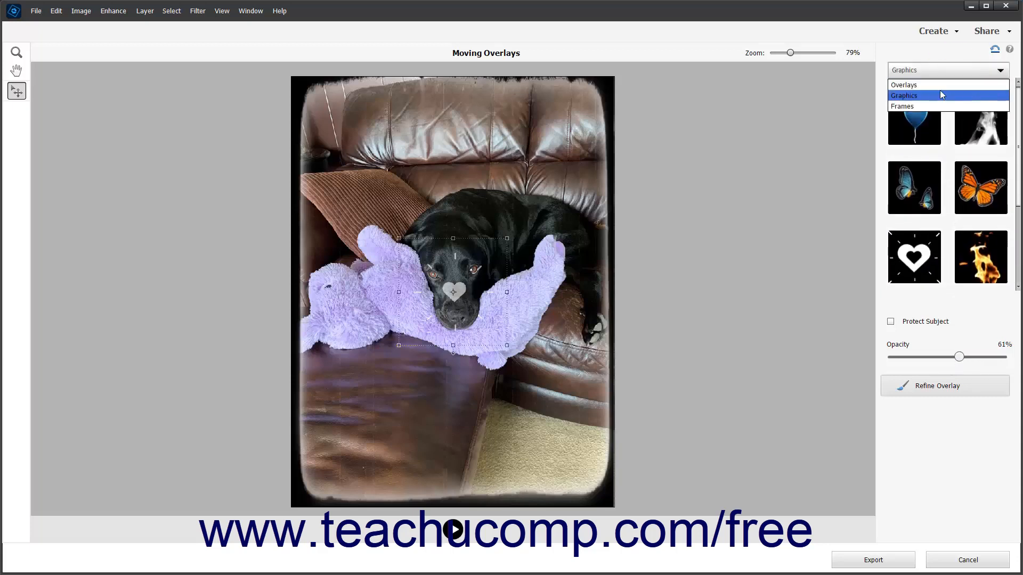
pyautogui.click(941, 86)
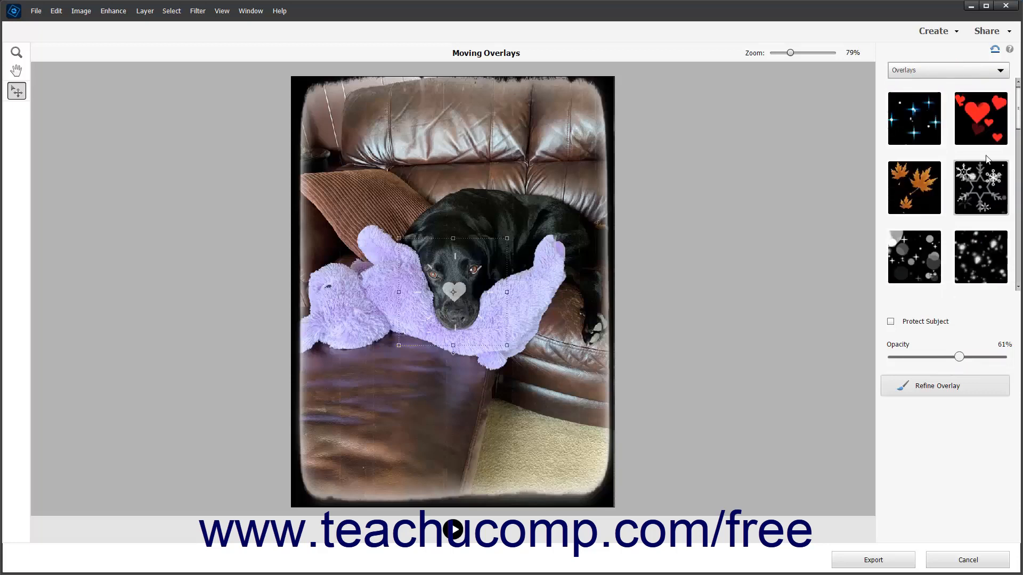
pyautogui.click(990, 125)
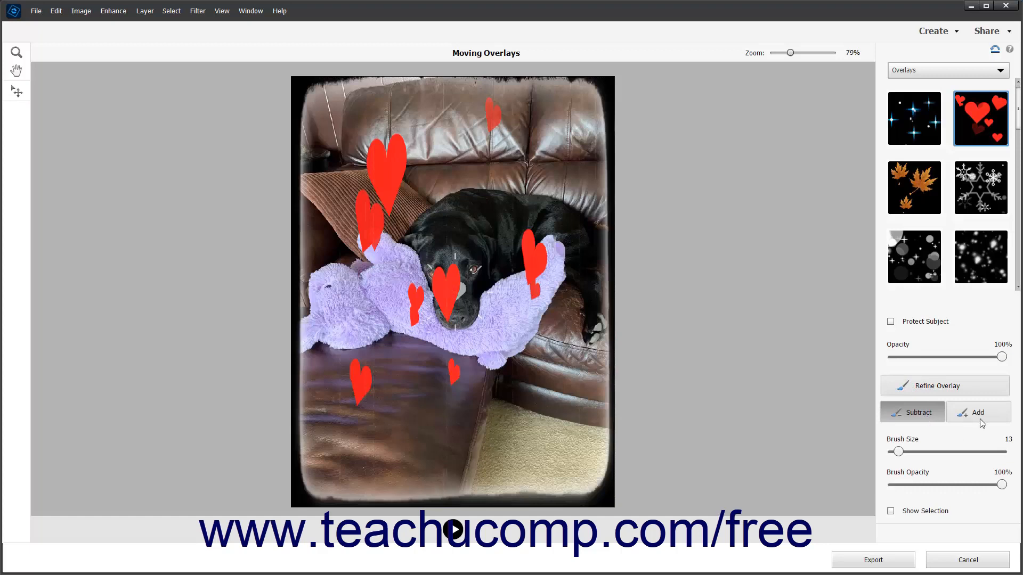
# Erase the overlay from the dog's face using the Subtract refine brush at size 47 and 100% brush opacity.
pyautogui.click(920, 414)
pyautogui.moveTo(900, 453); pyautogui.dragTo(913, 452)
pyautogui.click(1002, 485)
pyautogui.moveTo(469, 262)
pyautogui.mouseDown()
pyautogui.moveTo(437, 289)
pyautogui.moveTo(463, 297)
pyautogui.moveTo(439, 275)
pyautogui.moveTo(452, 310)
pyautogui.moveTo(449, 279)
pyautogui.moveTo(452, 323)
pyautogui.moveTo(449, 251)
pyautogui.moveTo(420, 311)
pyautogui.moveTo(479, 283)
pyautogui.moveTo(441, 276)
pyautogui.moveTo(485, 309)
pyautogui.moveTo(443, 264)
pyautogui.moveTo(421, 306)
pyautogui.moveTo(439, 299)
pyautogui.moveTo(413, 301)
pyautogui.moveTo(415, 316)
pyautogui.moveTo(423, 299)
pyautogui.moveTo(409, 321)
pyautogui.moveTo(454, 328)
pyautogui.moveTo(482, 282)
pyautogui.moveTo(418, 255)
pyautogui.moveTo(456, 319)
pyautogui.moveTo(491, 289)
pyautogui.moveTo(454, 294)
pyautogui.moveTo(447, 310)
pyautogui.moveTo(447, 276)
pyautogui.moveTo(445, 303)
pyautogui.moveTo(465, 275)
pyautogui.moveTo(423, 312)
pyautogui.moveTo(490, 286)
pyautogui.moveTo(421, 268)
pyautogui.moveTo(465, 323)
pyautogui.moveTo(473, 270)
pyautogui.moveTo(418, 283)
pyautogui.moveTo(465, 301)
pyautogui.moveTo(452, 267)
pyautogui.moveTo(460, 289)
pyautogui.mouseUp()
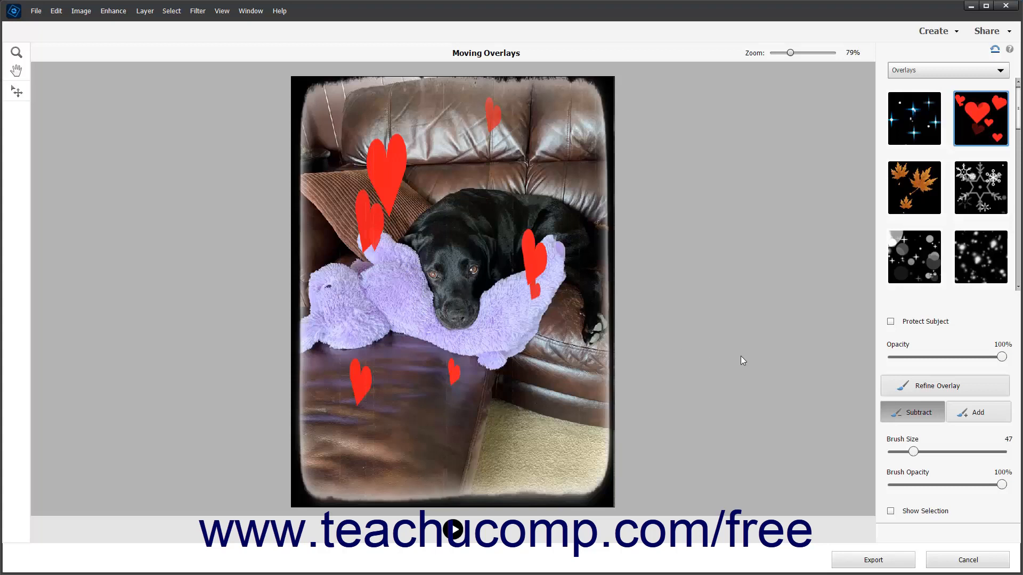
# Inspect the erased area with the selection display and preview the refined hearts animation.
pyautogui.click(890, 511)
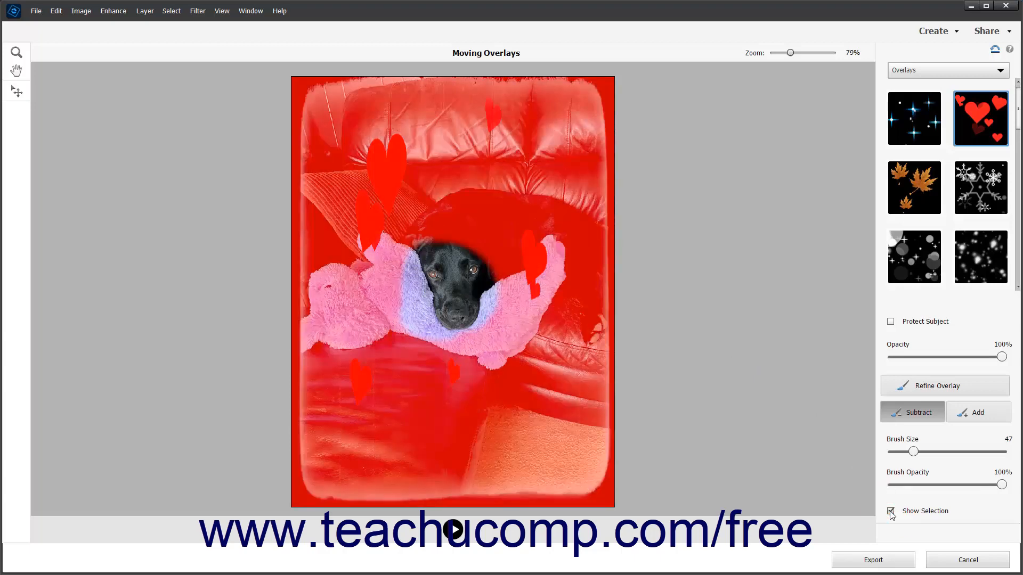
pyautogui.click(890, 511)
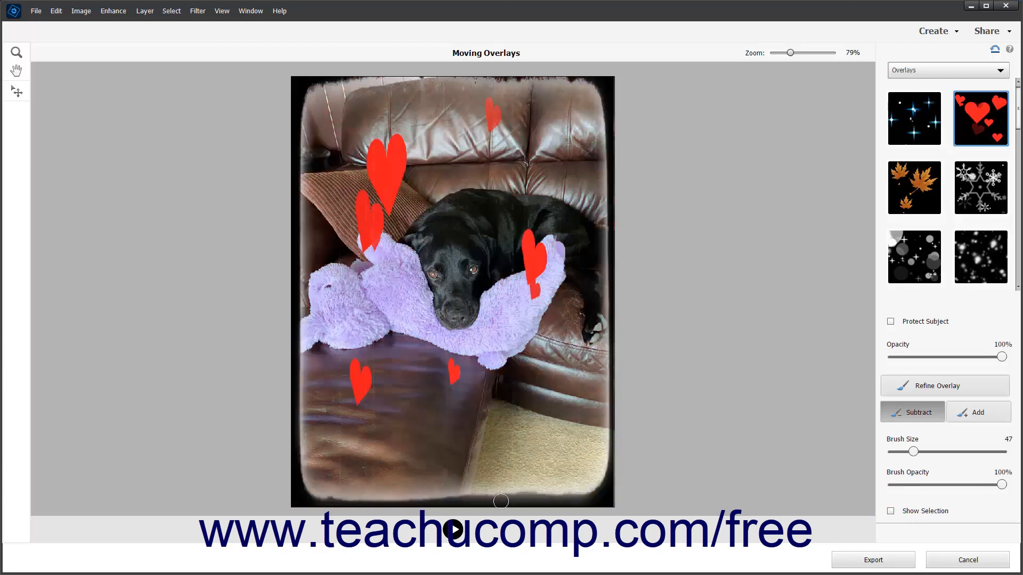
pyautogui.click(459, 530)
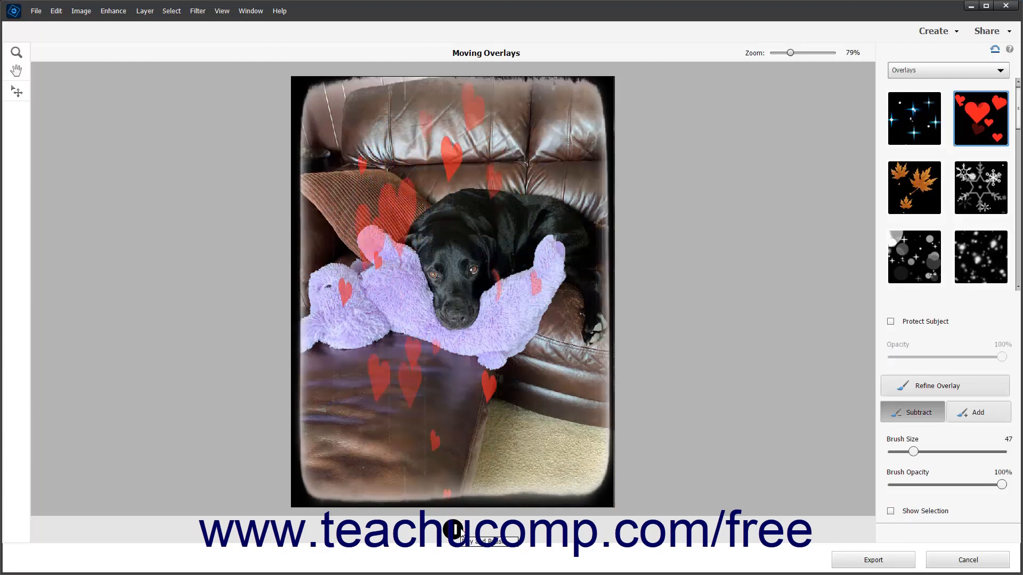
pyautogui.click(459, 530)
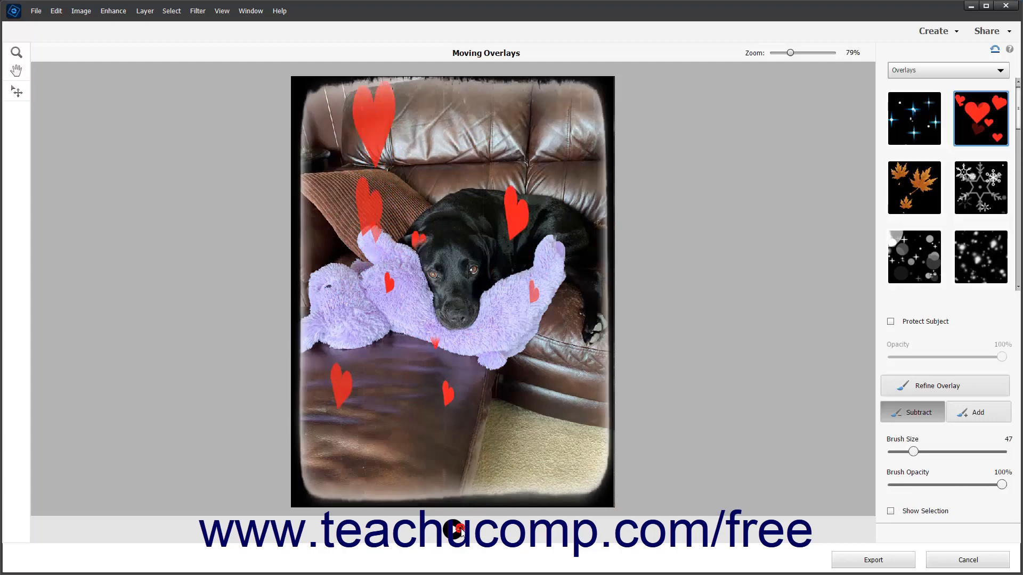
# Paint the overlay back over the dog's face with the Add refine brush, finish refining and preview the animation.
pyautogui.click(974, 415)
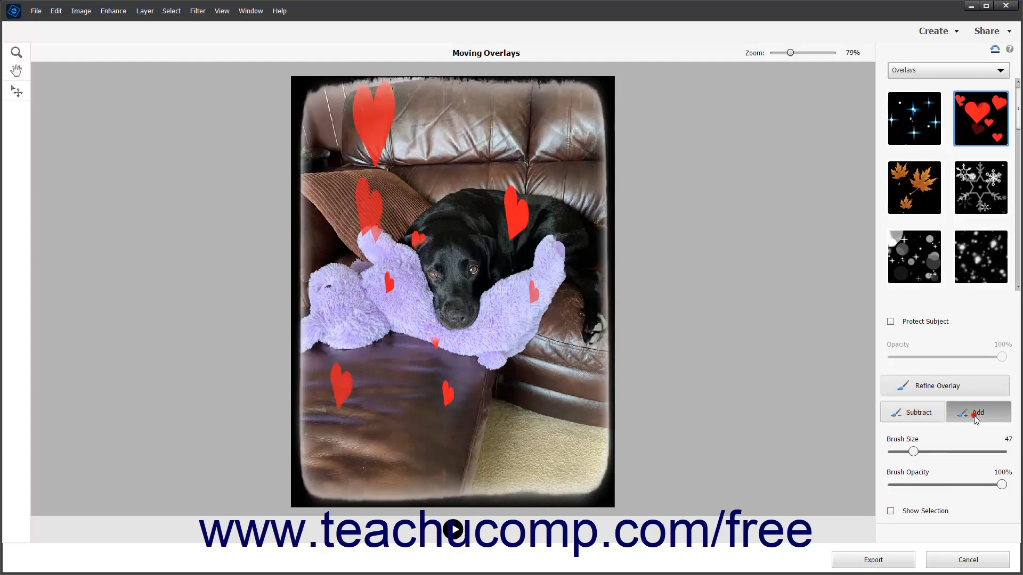
pyautogui.click(890, 510)
pyautogui.moveTo(489, 327)
pyautogui.mouseDown()
pyautogui.moveTo(475, 254)
pyautogui.moveTo(395, 300)
pyautogui.moveTo(485, 311)
pyautogui.moveTo(443, 238)
pyautogui.moveTo(466, 334)
pyautogui.moveTo(425, 263)
pyautogui.moveTo(480, 323)
pyautogui.moveTo(392, 285)
pyautogui.moveTo(458, 291)
pyautogui.moveTo(431, 333)
pyautogui.moveTo(375, 299)
pyautogui.moveTo(437, 285)
pyautogui.moveTo(469, 320)
pyautogui.moveTo(400, 293)
pyautogui.moveTo(463, 278)
pyautogui.moveTo(415, 326)
pyautogui.moveTo(414, 304)
pyautogui.moveTo(449, 295)
pyautogui.moveTo(442, 322)
pyautogui.moveTo(395, 249)
pyautogui.moveTo(519, 270)
pyautogui.moveTo(429, 293)
pyautogui.moveTo(436, 255)
pyautogui.mouseUp()
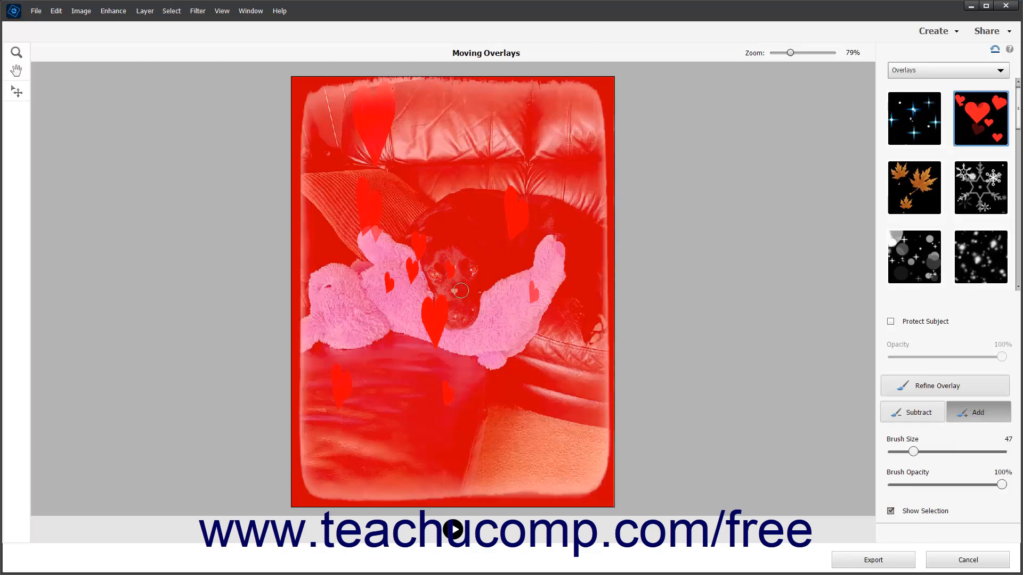
pyautogui.click(938, 386)
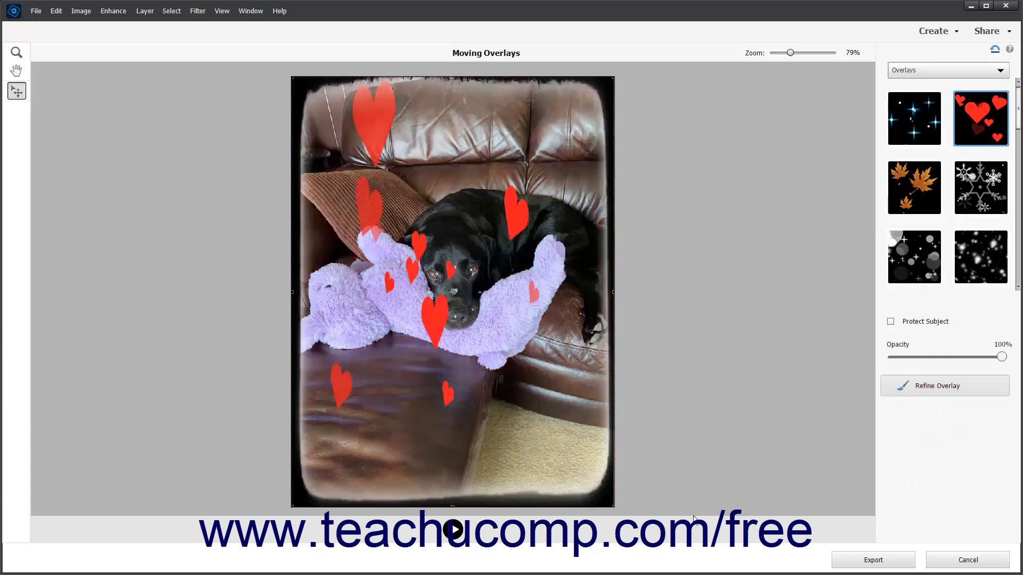
pyautogui.press('h')
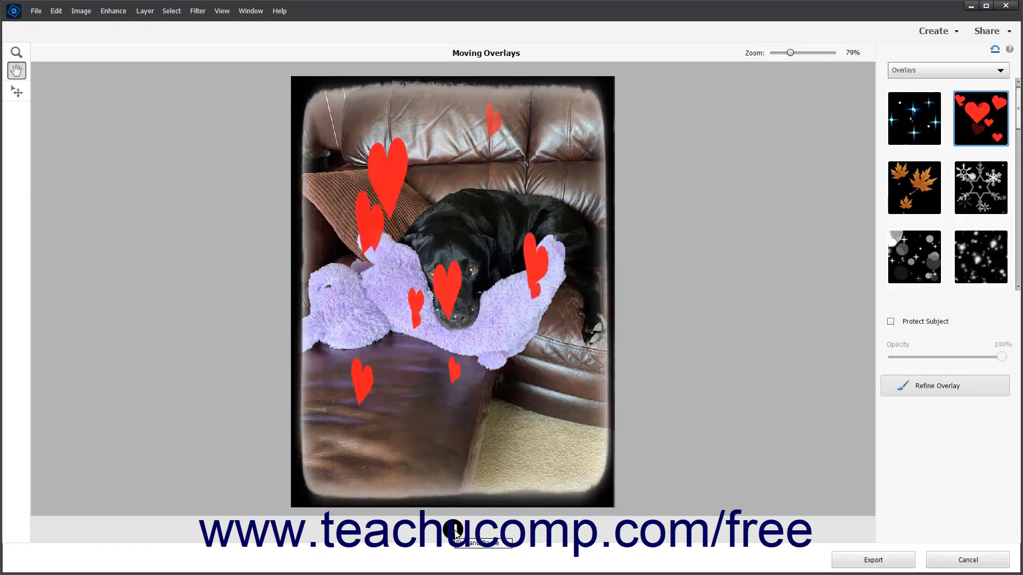
pyautogui.click(454, 530)
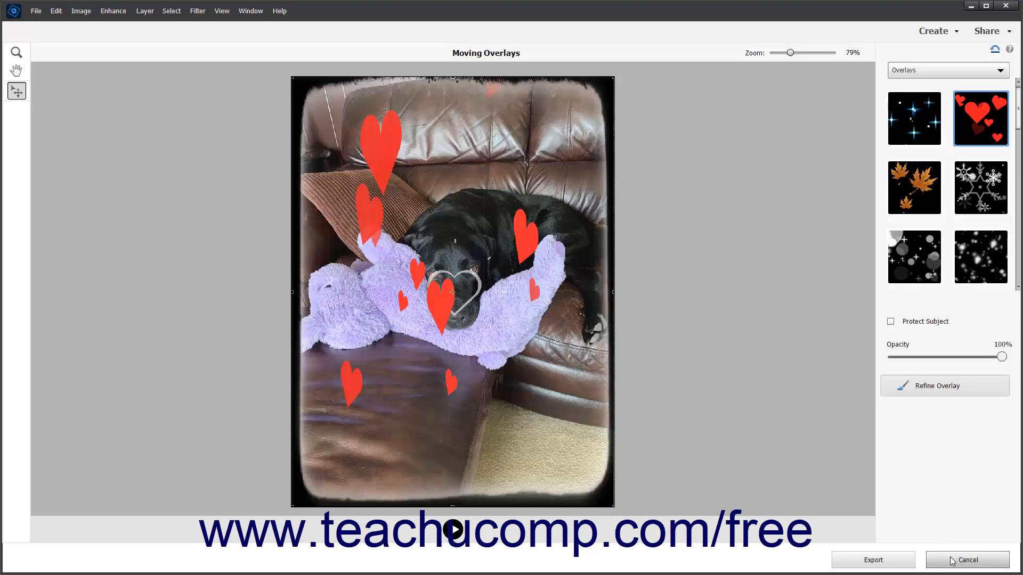
# Export the animation as a GIF named AnimatedGIF1 at Maximum quality and close the Moving Overlays workspace.
pyautogui.click(899, 562)
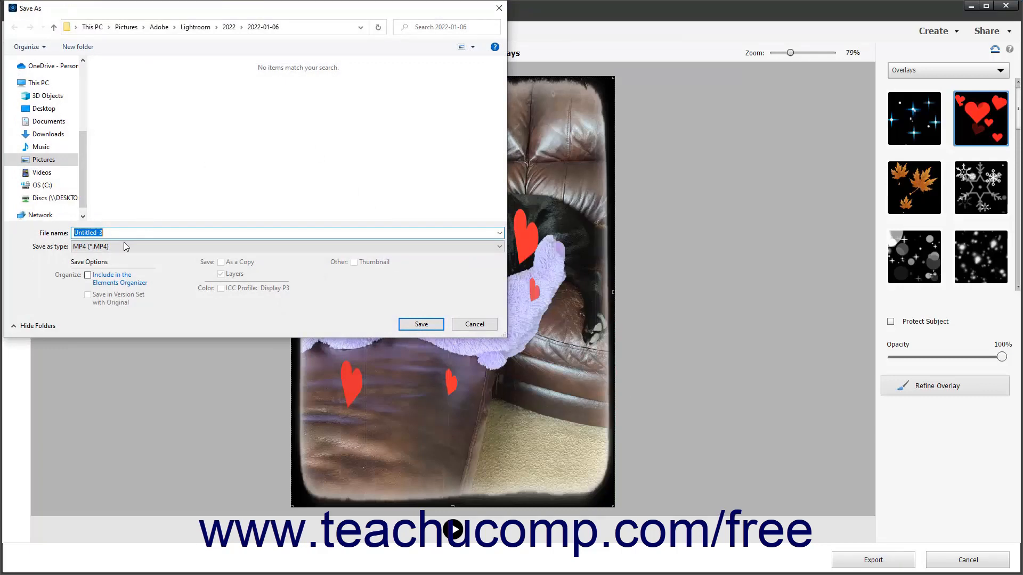
pyautogui.write('AnimatedGIF1')
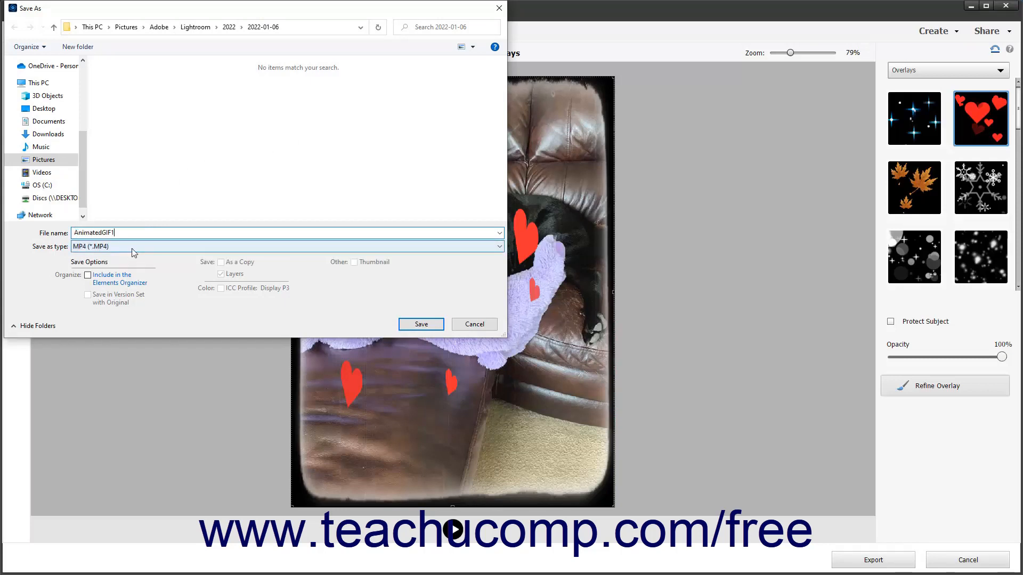
pyautogui.click(134, 252)
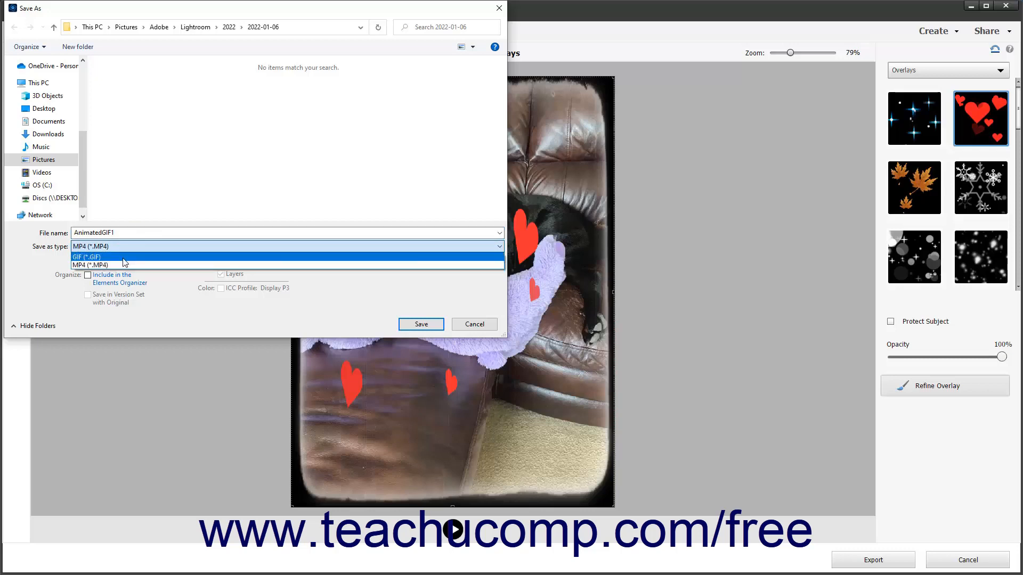
pyautogui.click(123, 258)
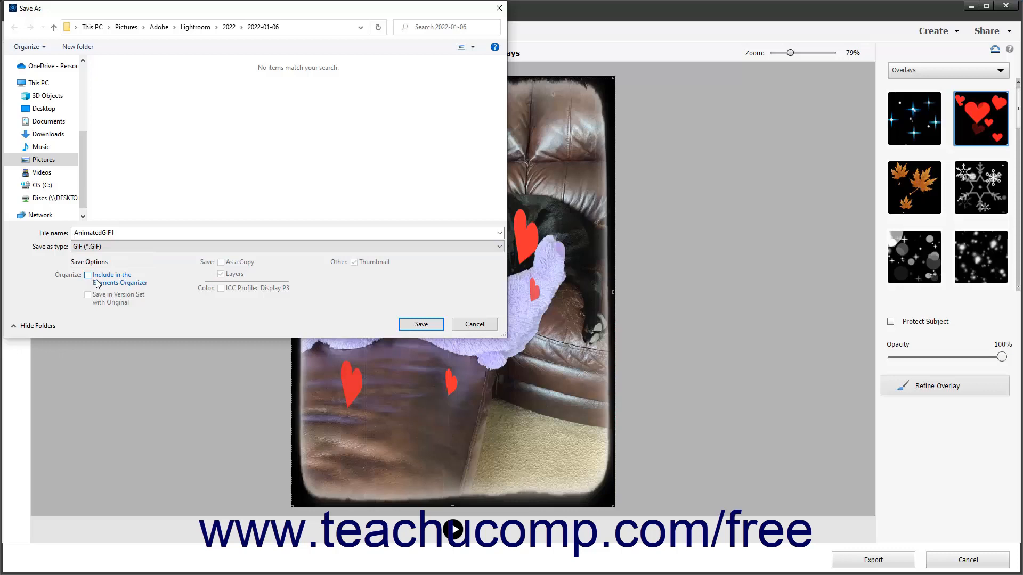
pyautogui.click(415, 326)
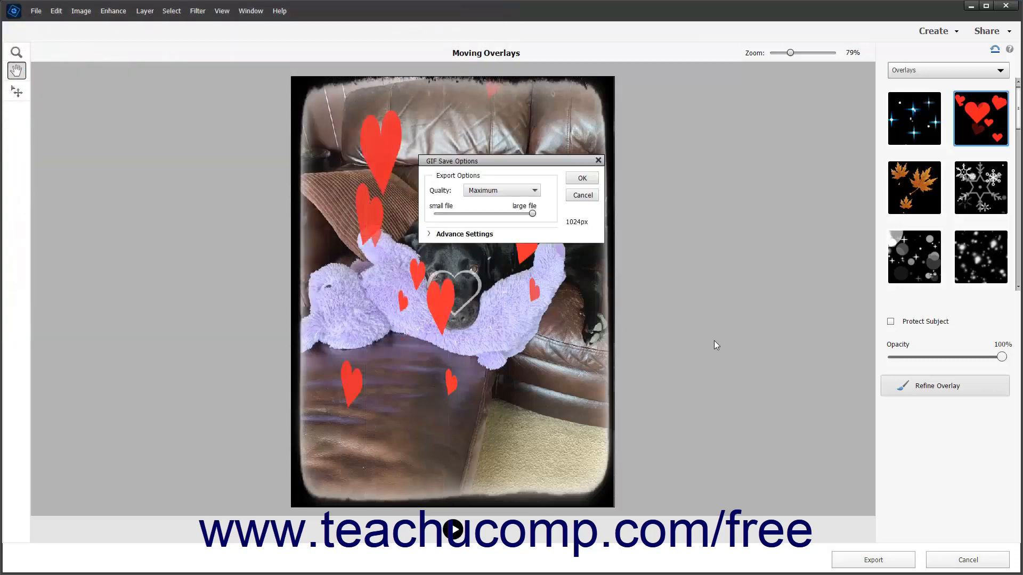
pyautogui.click(581, 180)
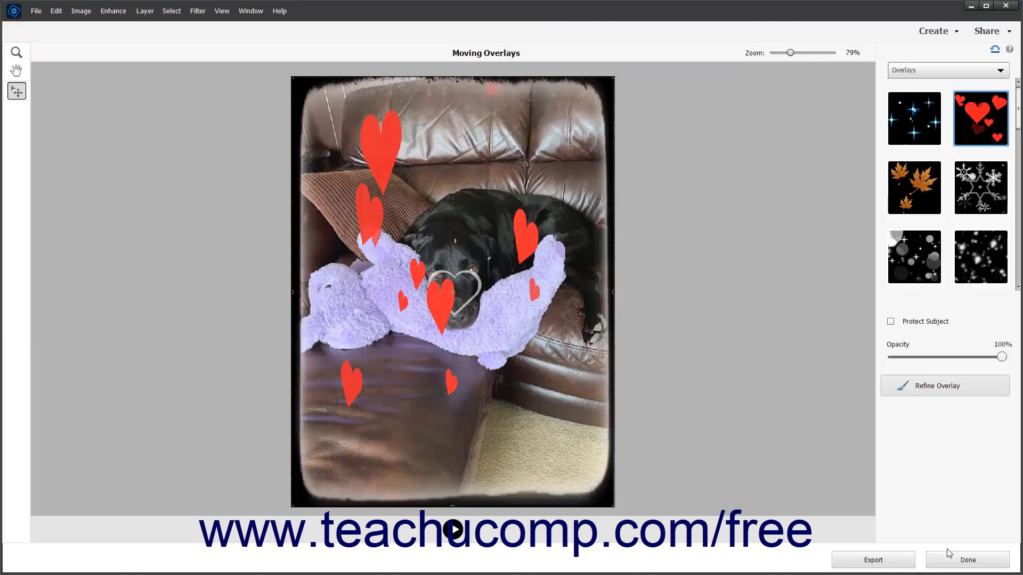
pyautogui.click(959, 560)
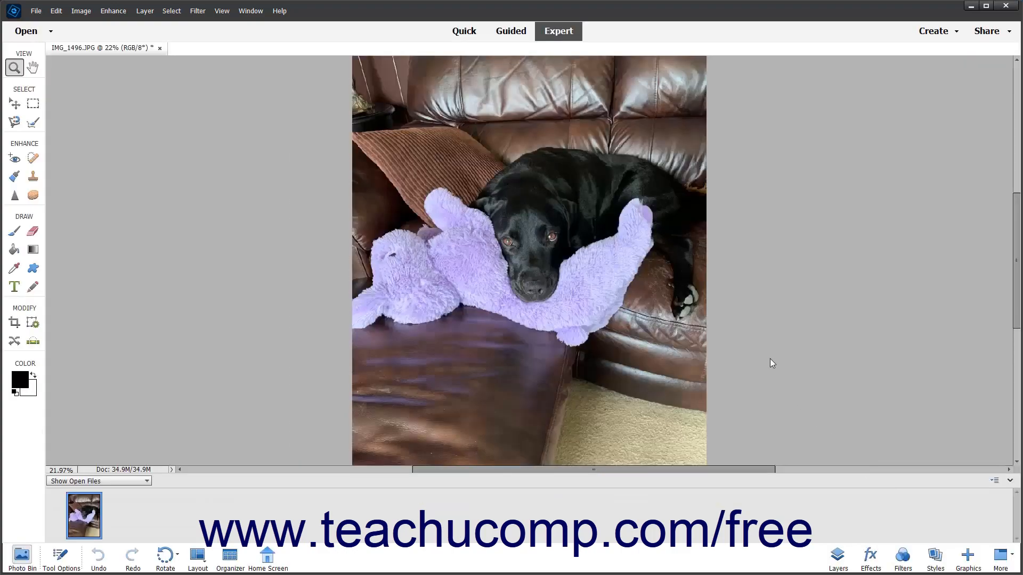